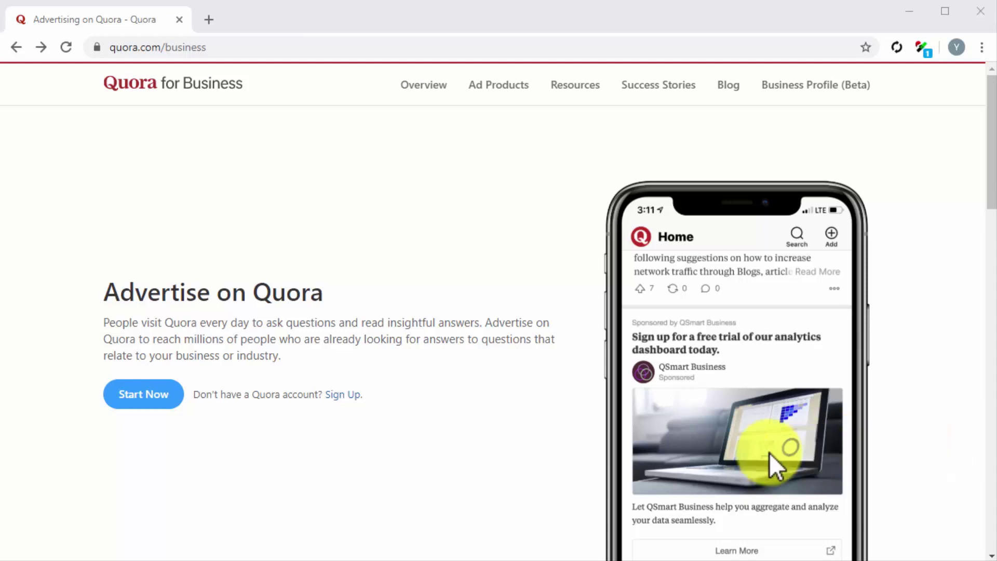
Step: Enter Quora, open Ads Manager from the account menu, and start a new campaign
click(337, 395)
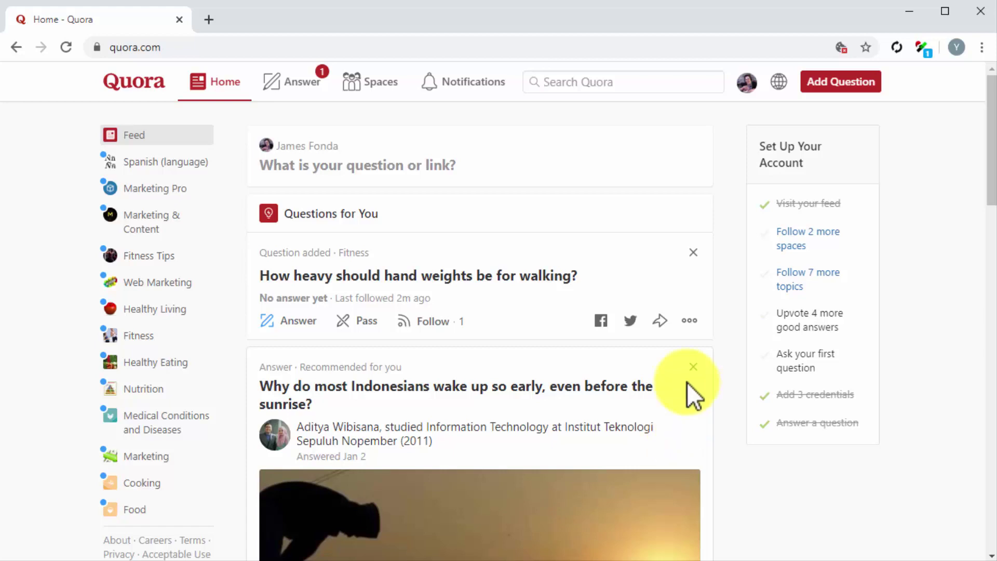
click(745, 89)
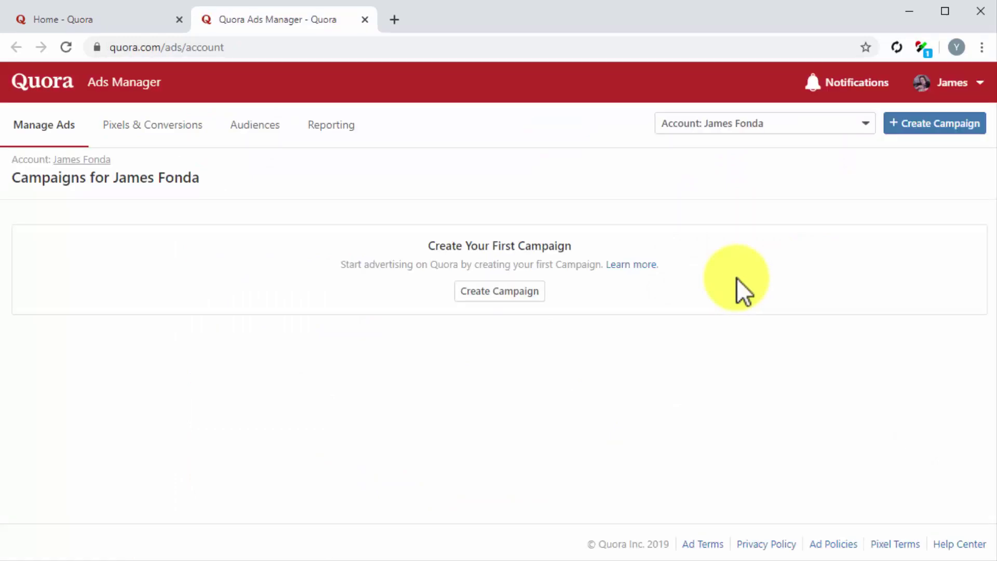
click(926, 134)
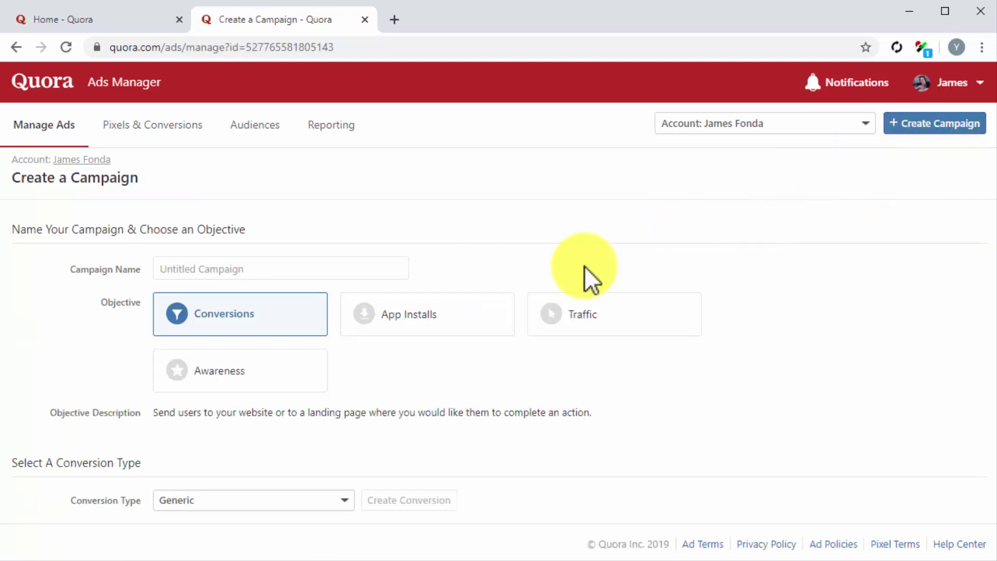
Step: Name the campaign 'My New Quora Ads Campaign' and choose the Awareness objective
click(327, 264)
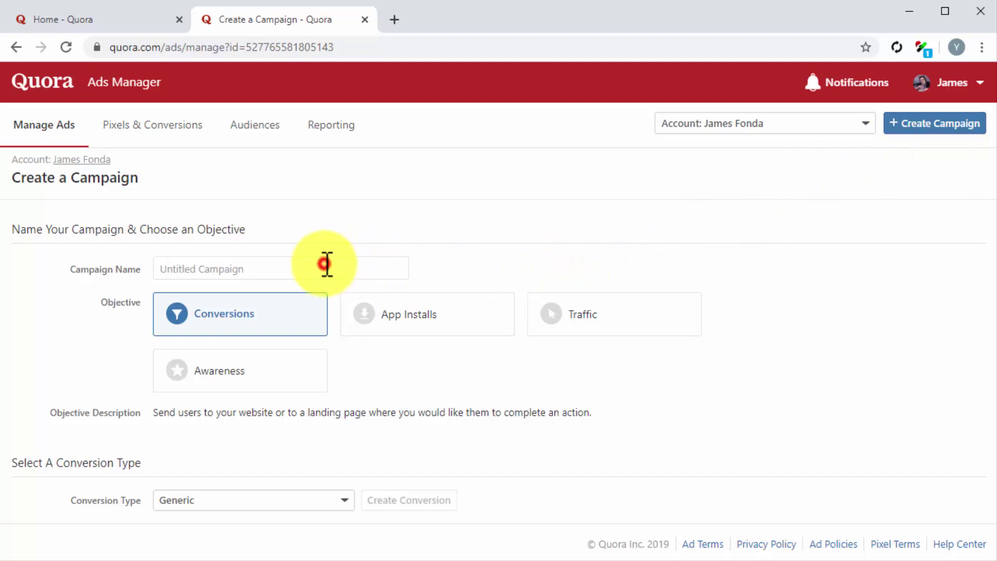
text(My New Quora Ads Campaign)
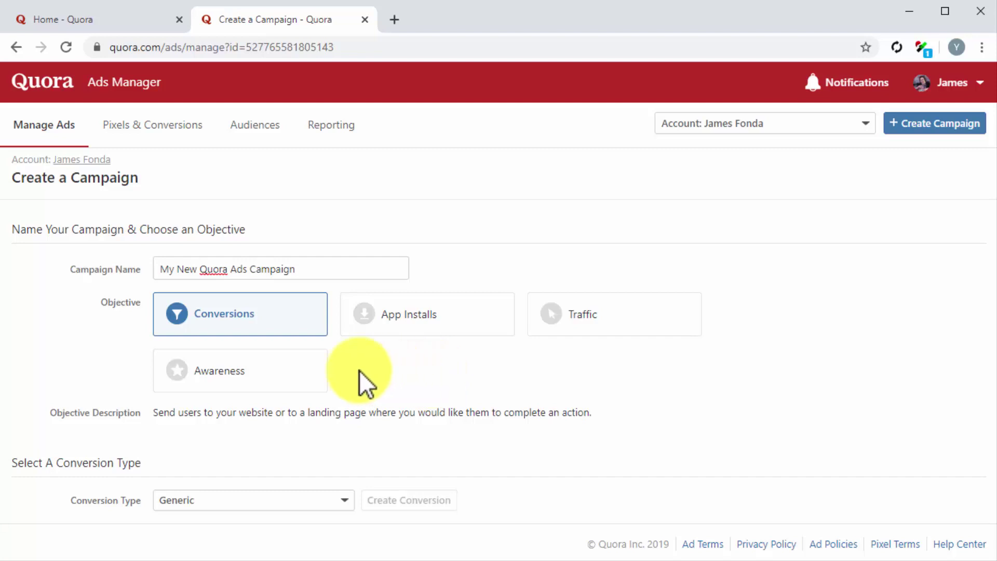
click(286, 373)
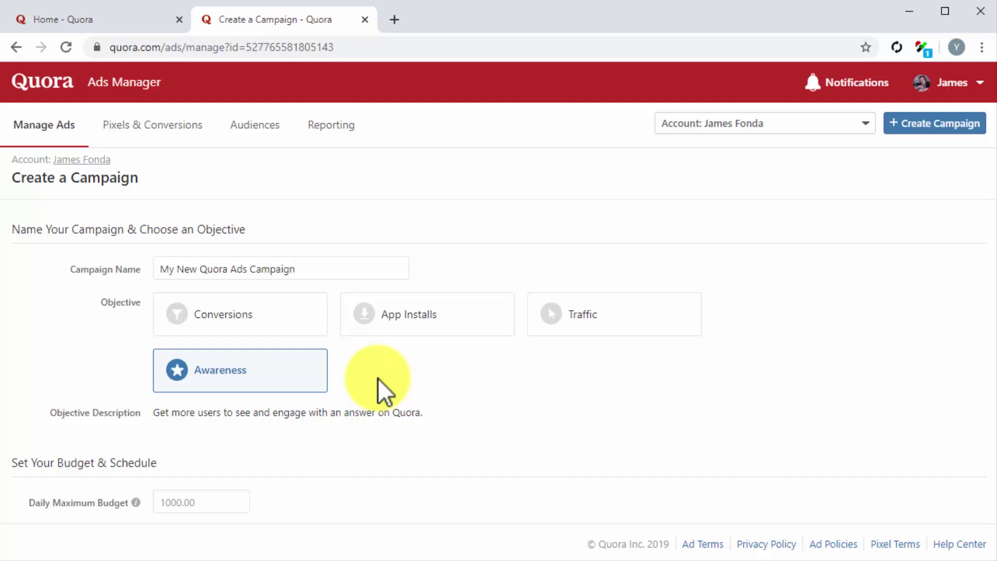
Step: Set a $25 daily maximum budget starting immediately and continue to the ad set
scroll(378, 378, down, 3)
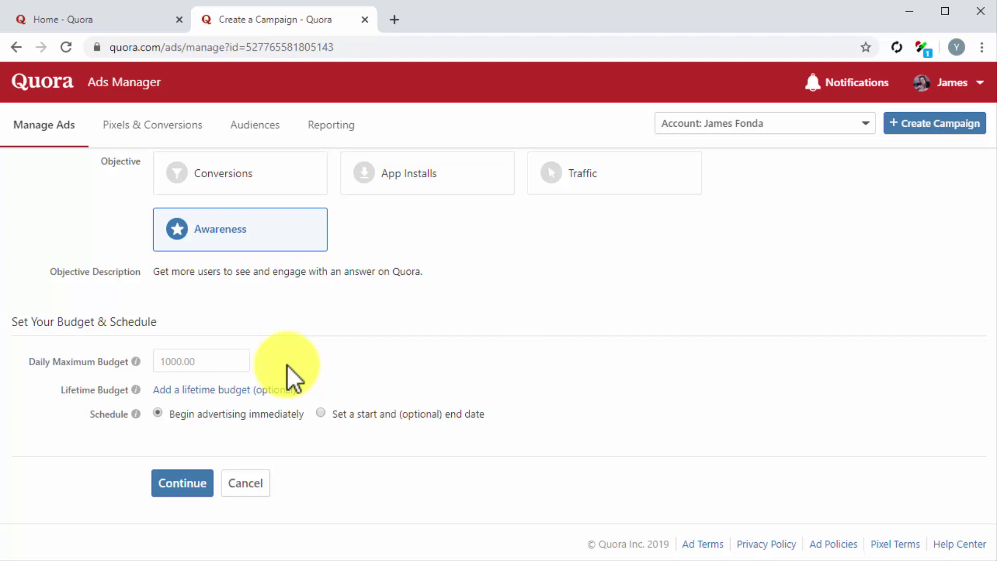
click(206, 359)
text(25)
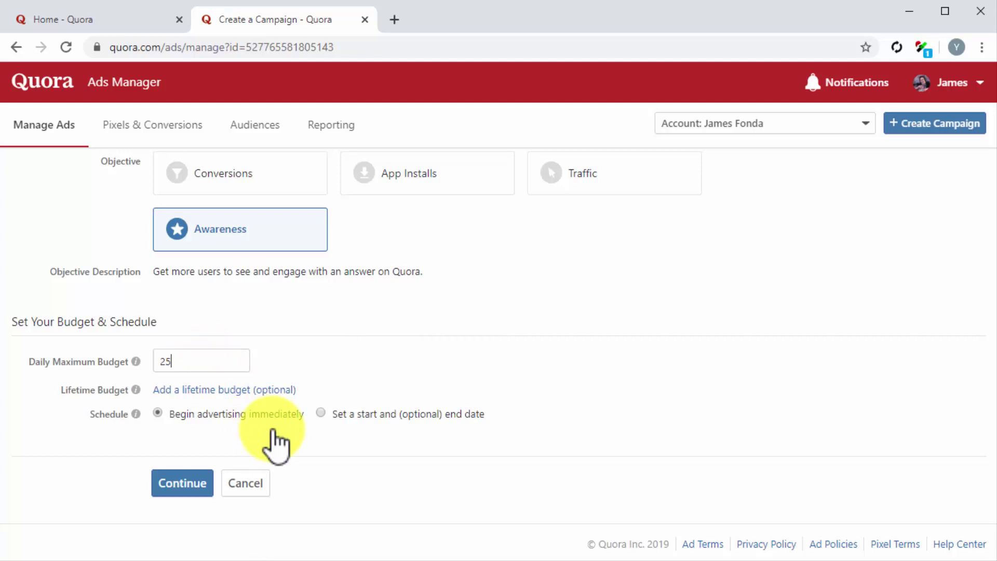
click(320, 413)
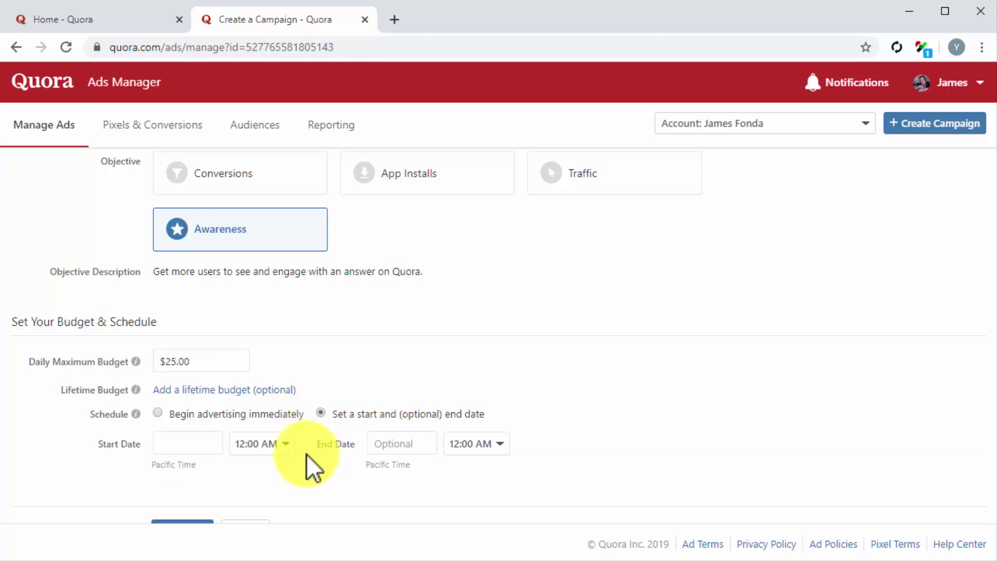
click(159, 413)
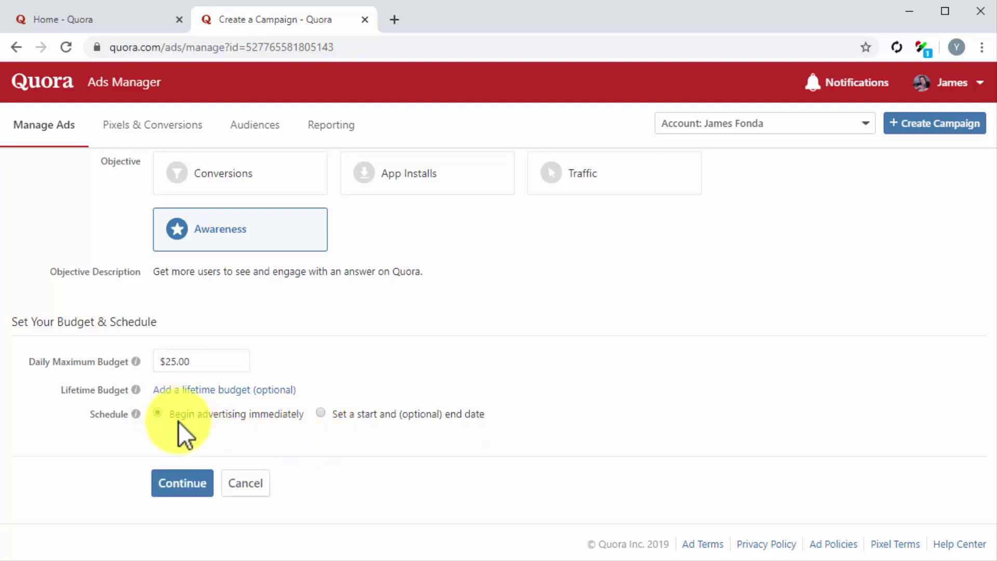
click(195, 483)
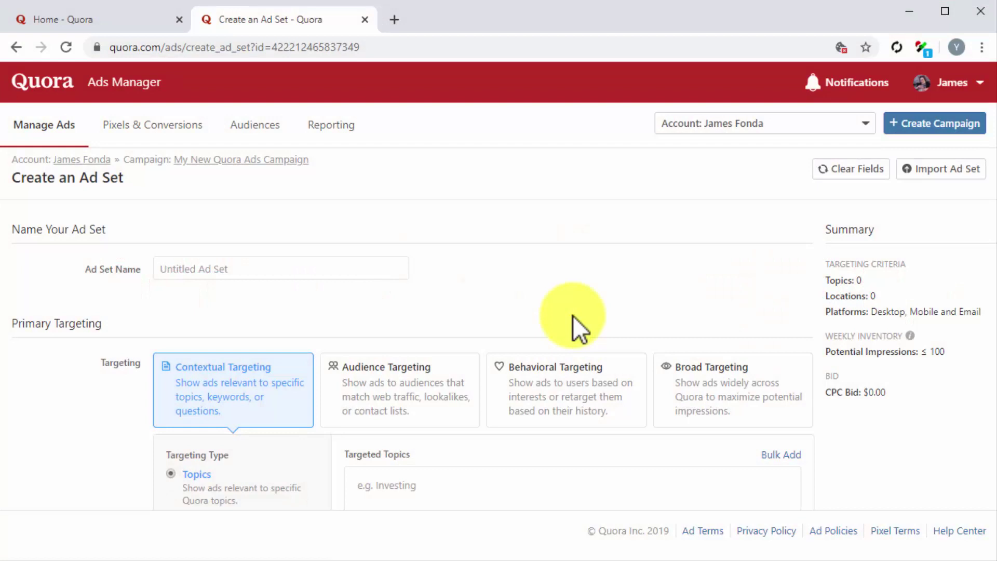
Step: Name the ad set 'My New Ad Set' and try Audience, Behavioral, then Broad targeting
click(317, 269)
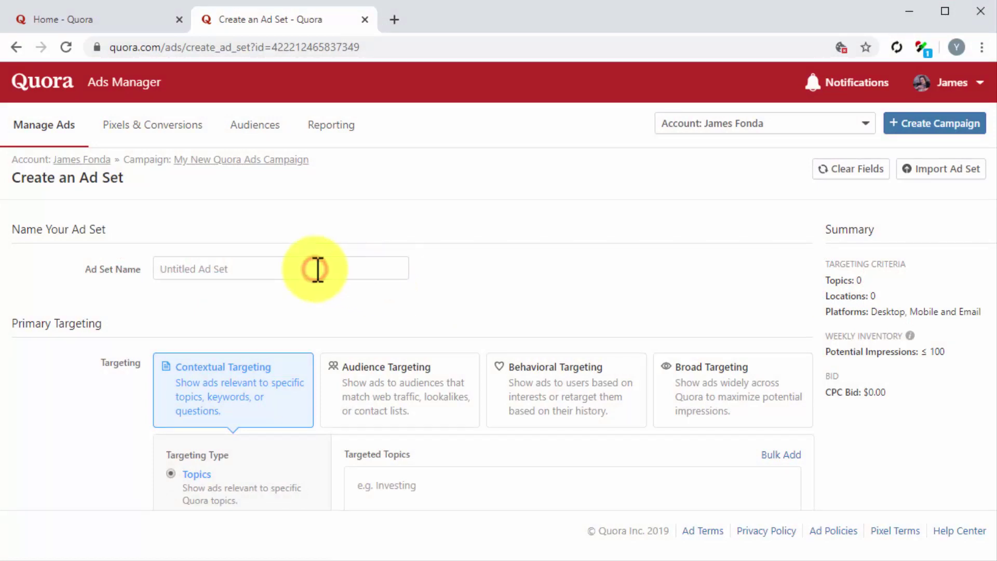
text(My New Ad Set)
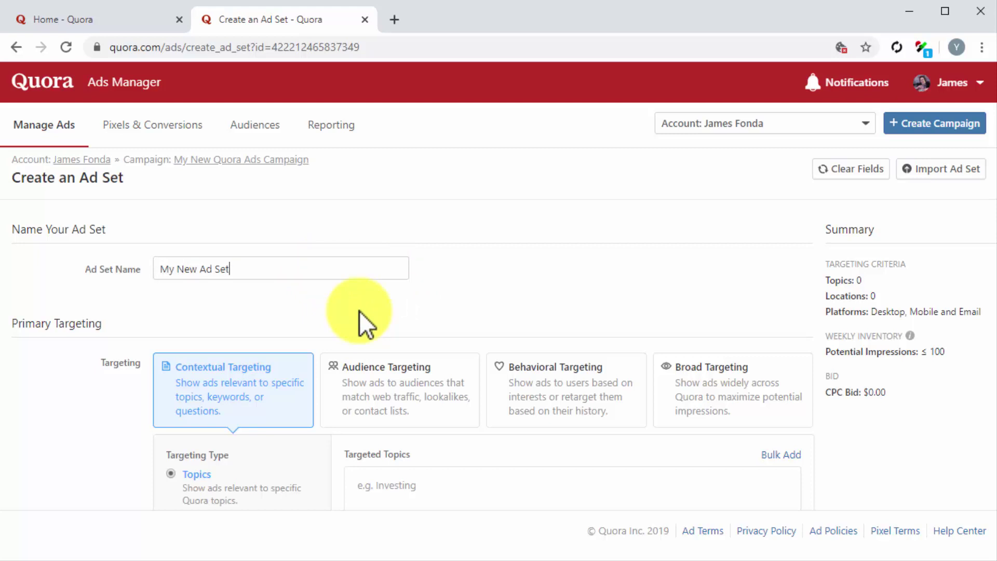
scroll(360, 310, down, 3)
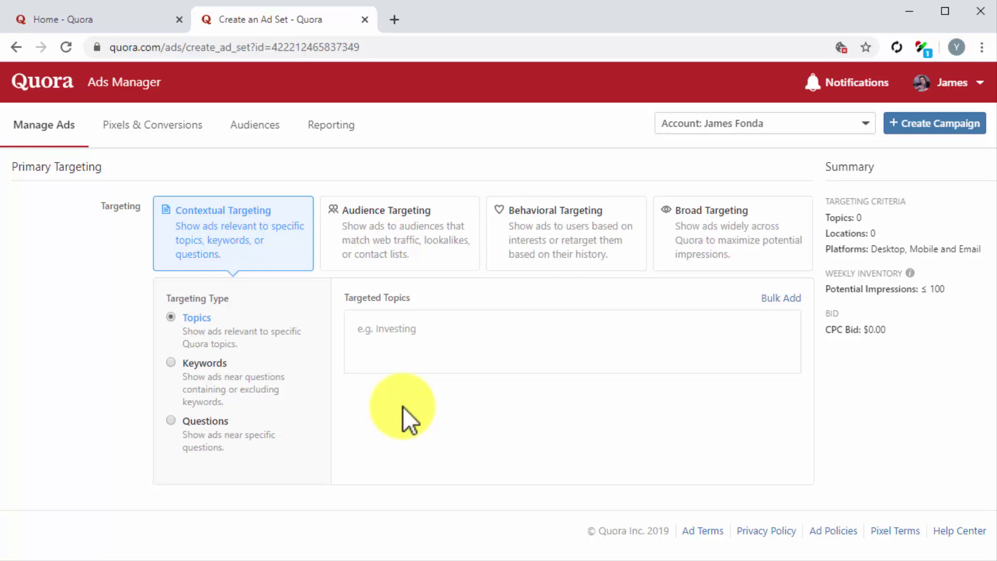
click(363, 252)
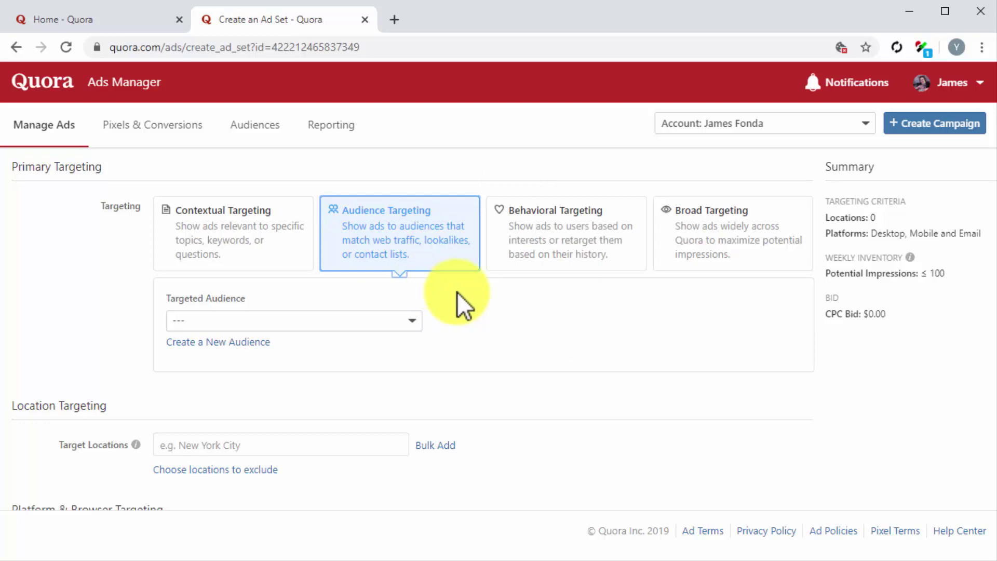
click(548, 250)
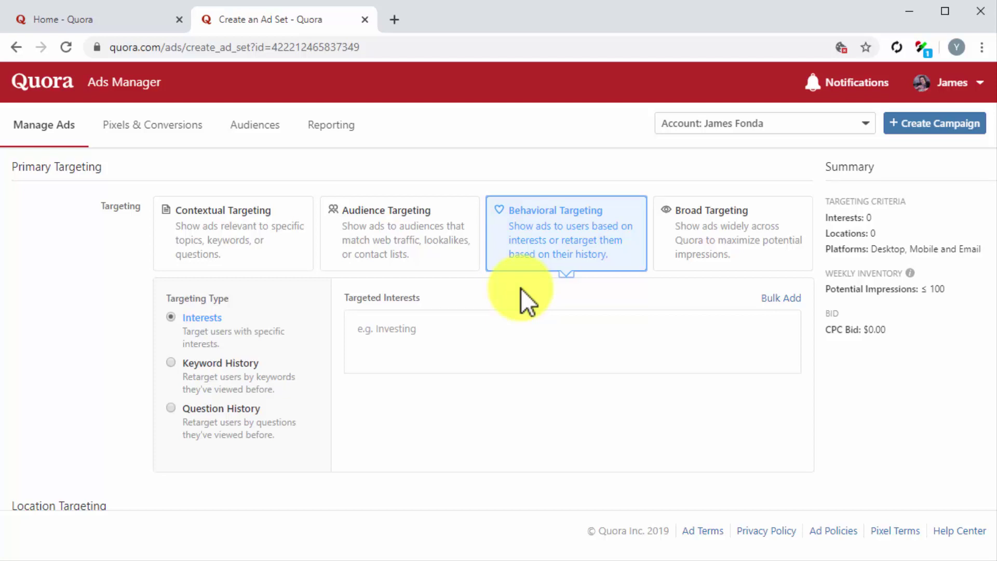
click(690, 268)
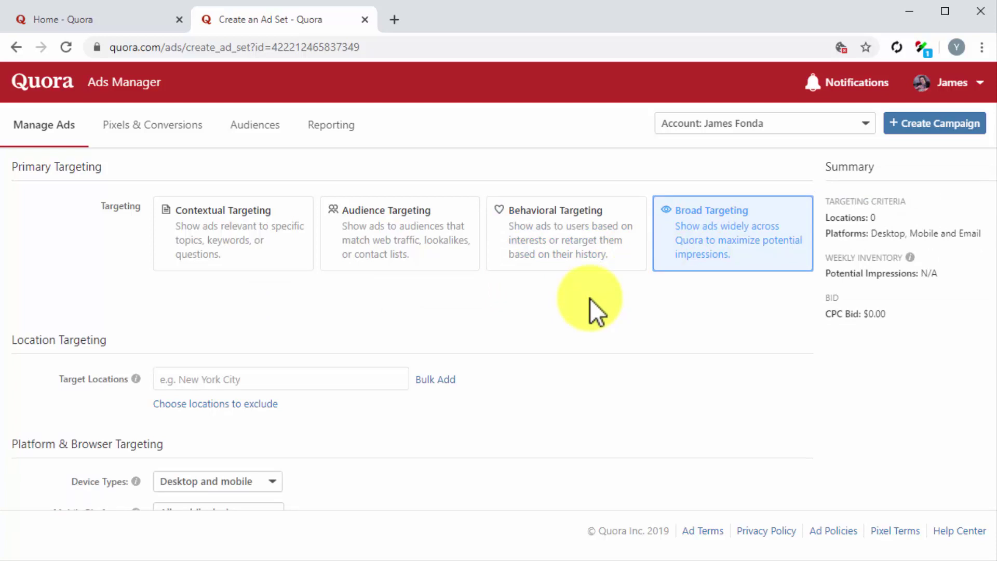
Step: Switch to contextual targeting with the topics Diabetes and Diabetes Treatment
click(281, 254)
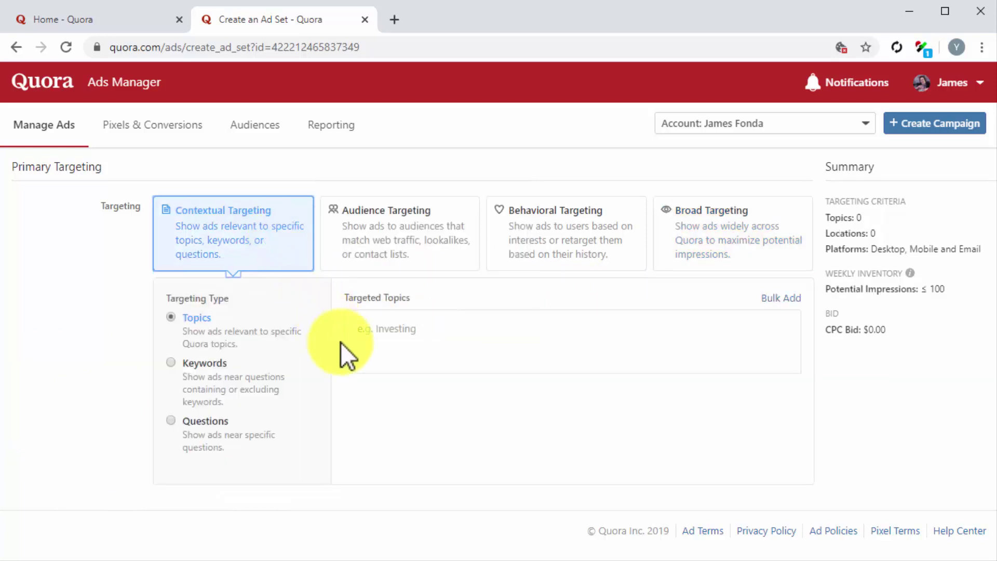
click(195, 315)
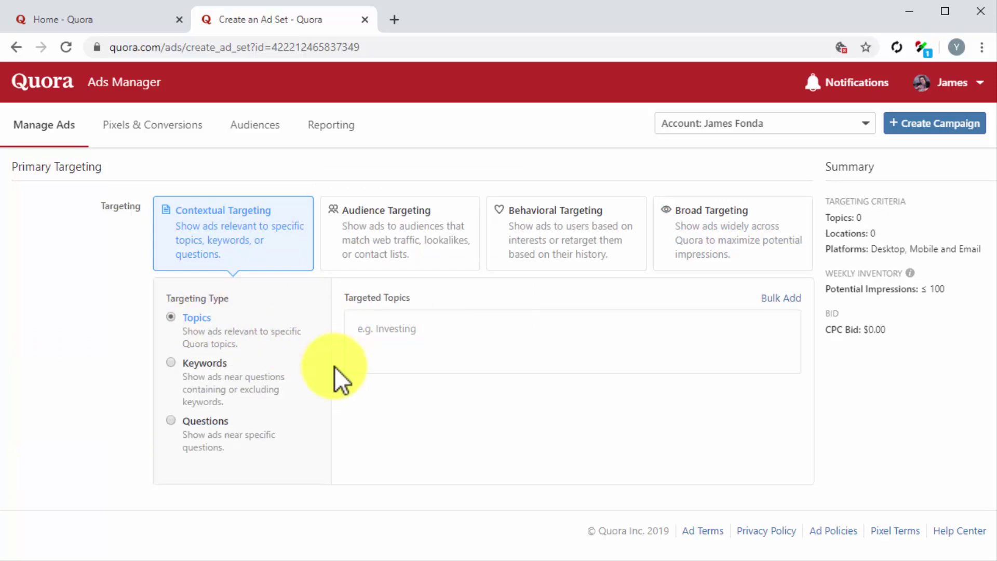
click(385, 335)
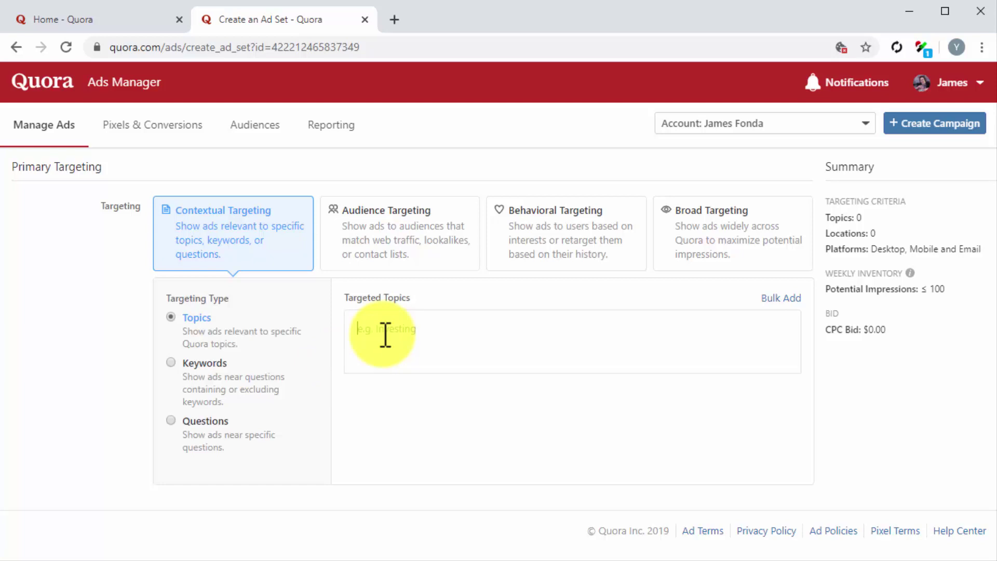
text(Diabetes, Diabetes Treatment)
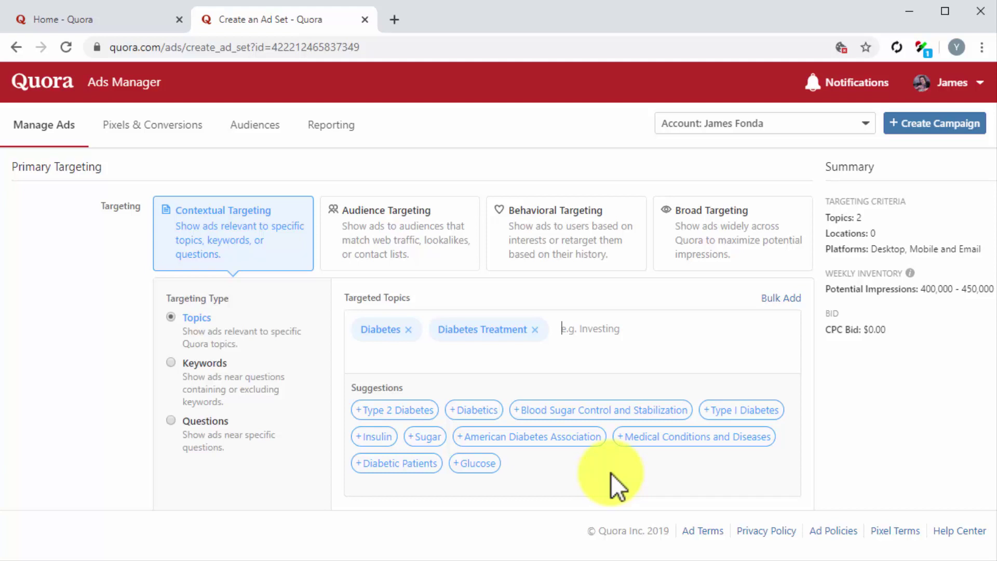
Step: Add United States (Country) as a targeted location
scroll(611, 473, down, 5)
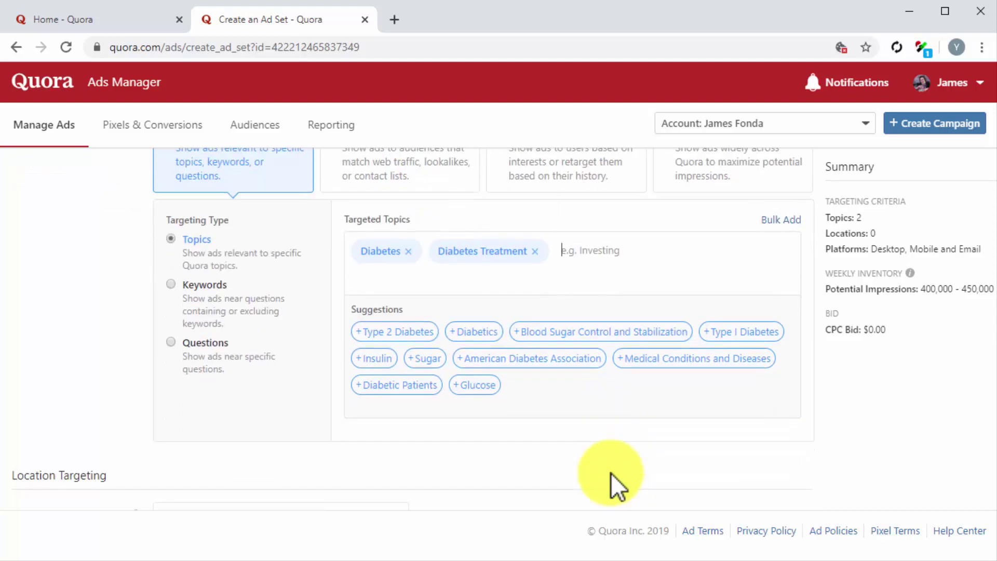
scroll(610, 472, down, 2)
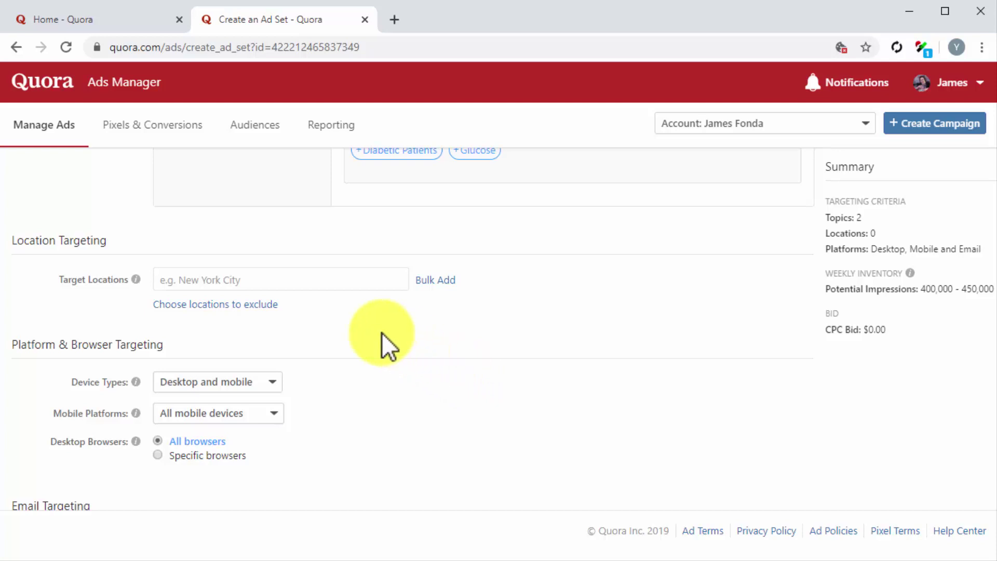
click(302, 280)
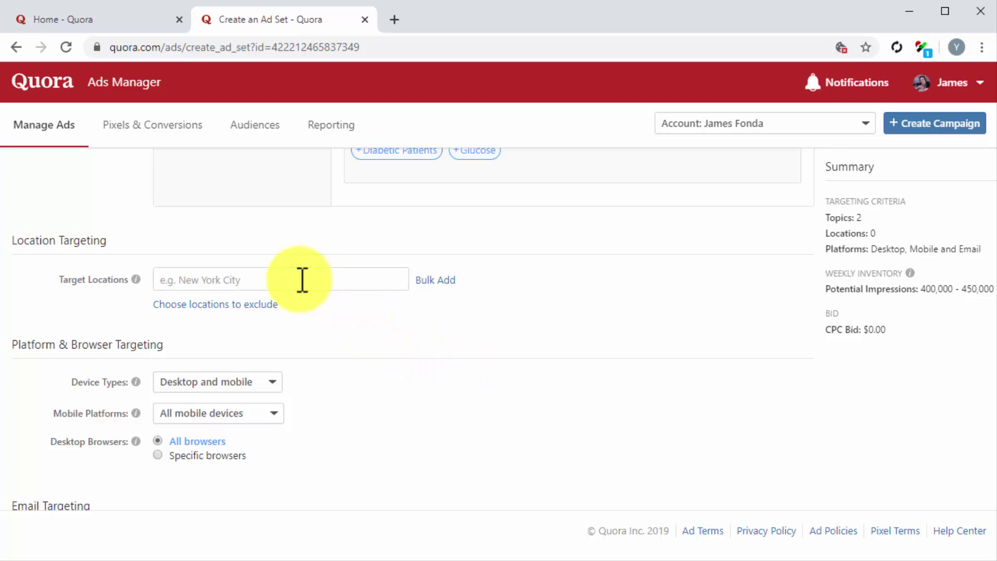
text(uni)
click(312, 310)
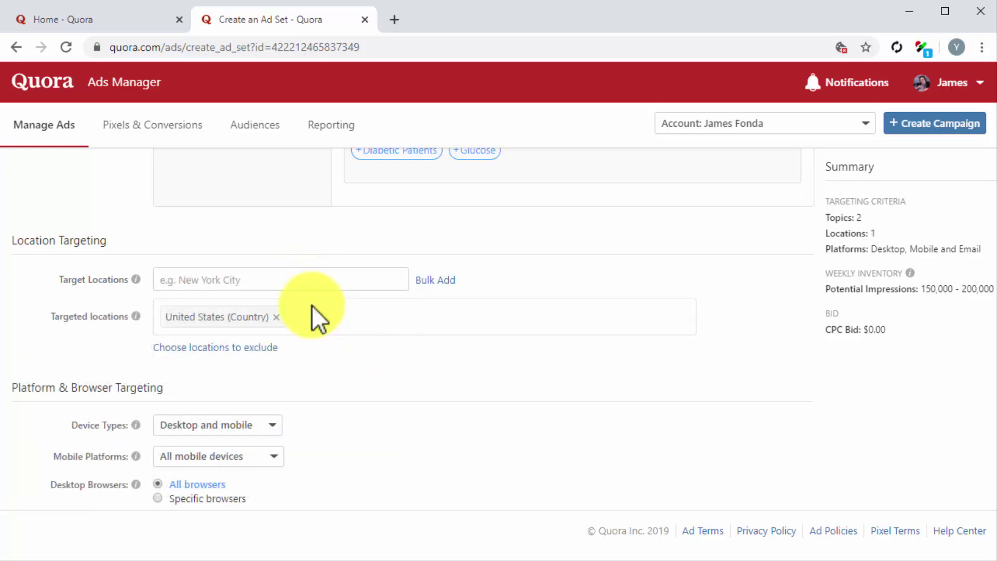
scroll(312, 305, down, 3)
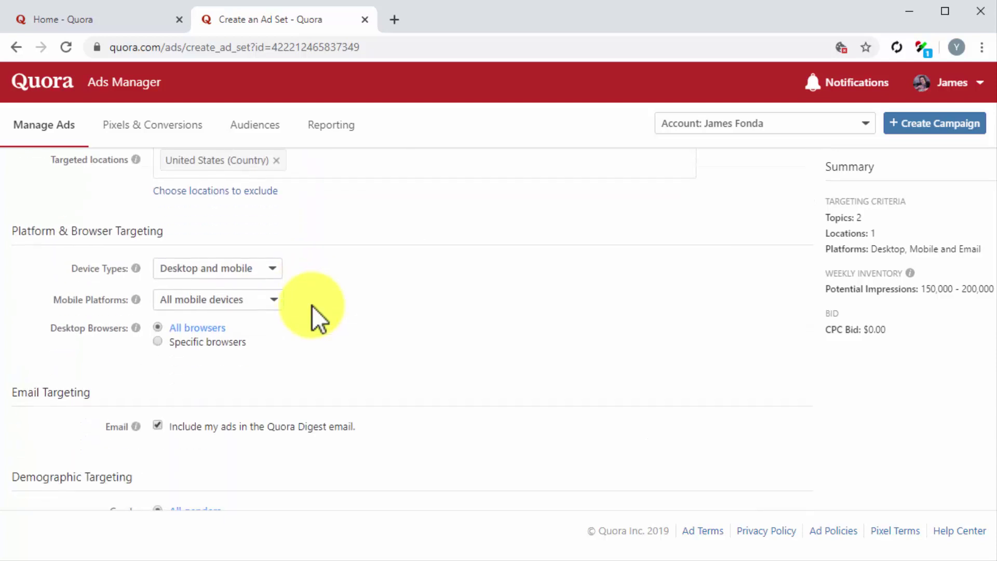
click(267, 268)
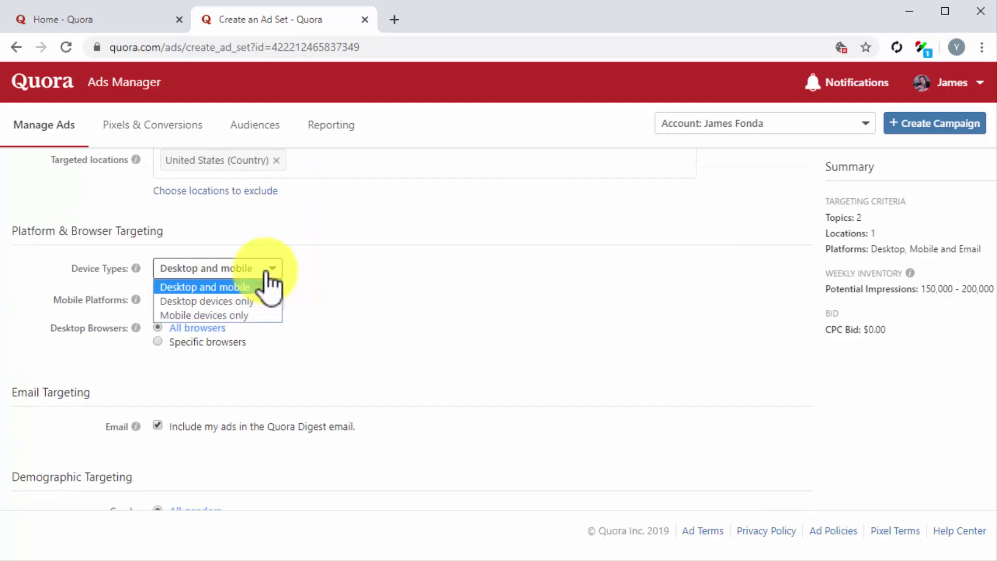
click(251, 287)
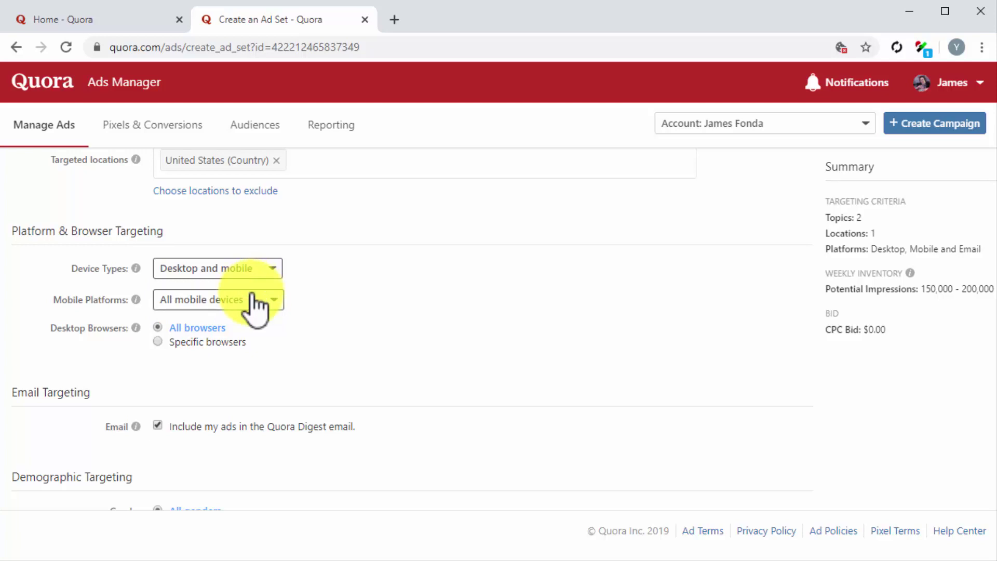
click(253, 296)
click(251, 315)
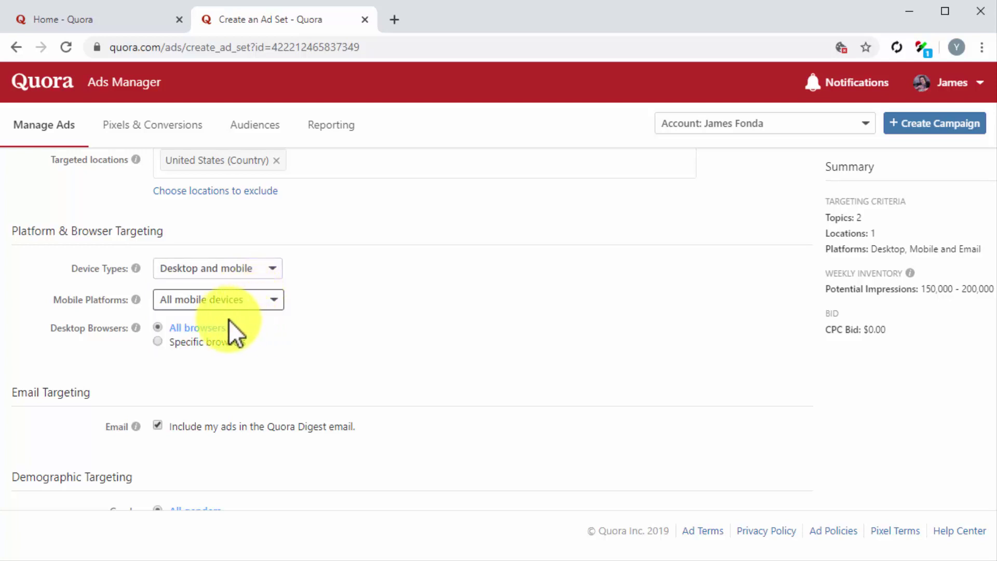
click(158, 327)
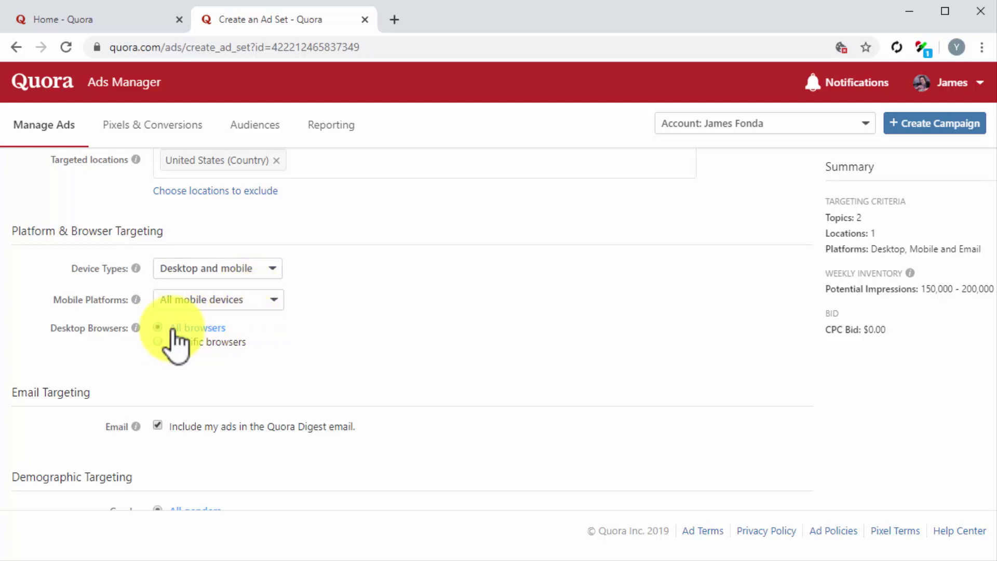
scroll(362, 359, down, 3)
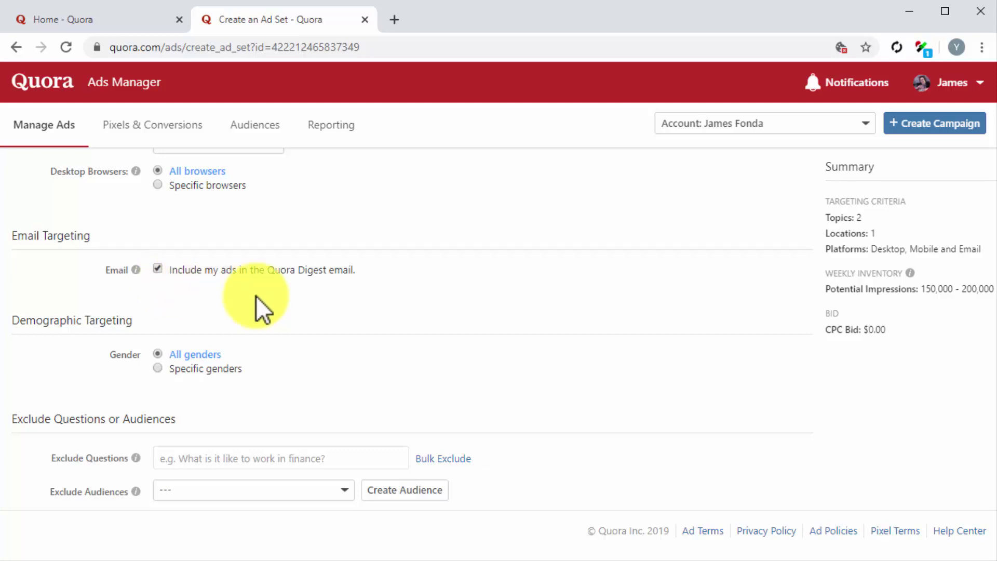
scroll(285, 300, down, 2)
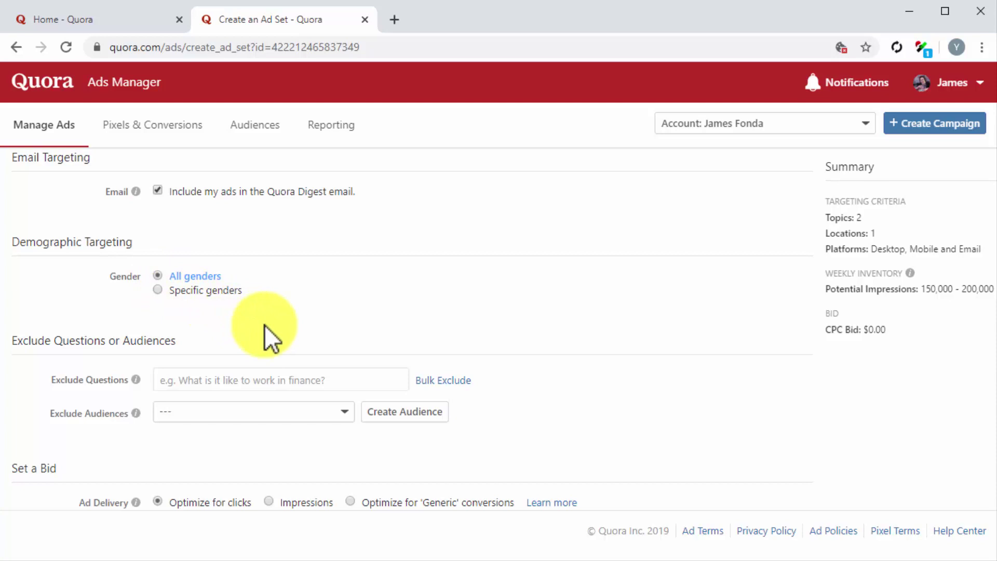
scroll(501, 338, down, 1)
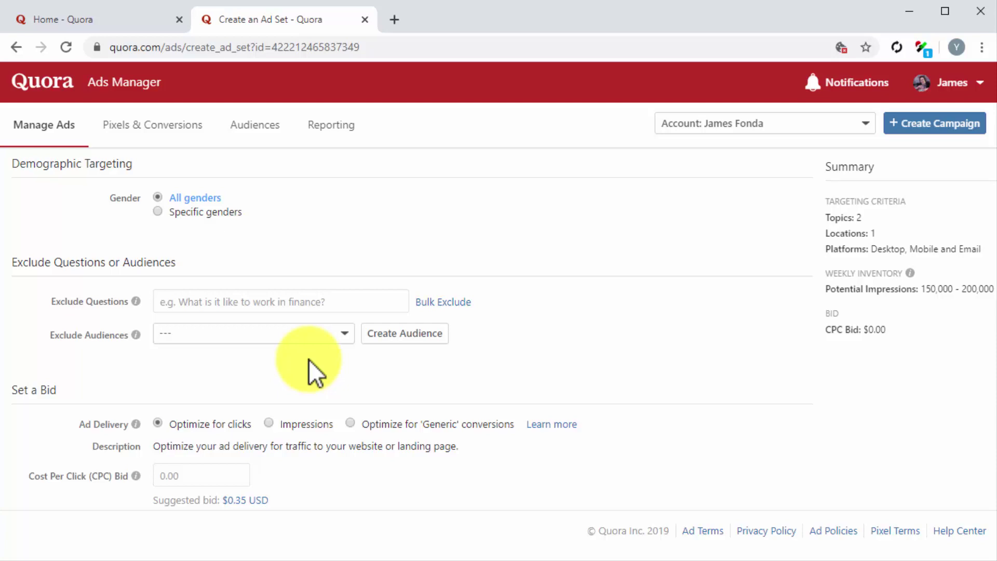
scroll(308, 359, down, 2)
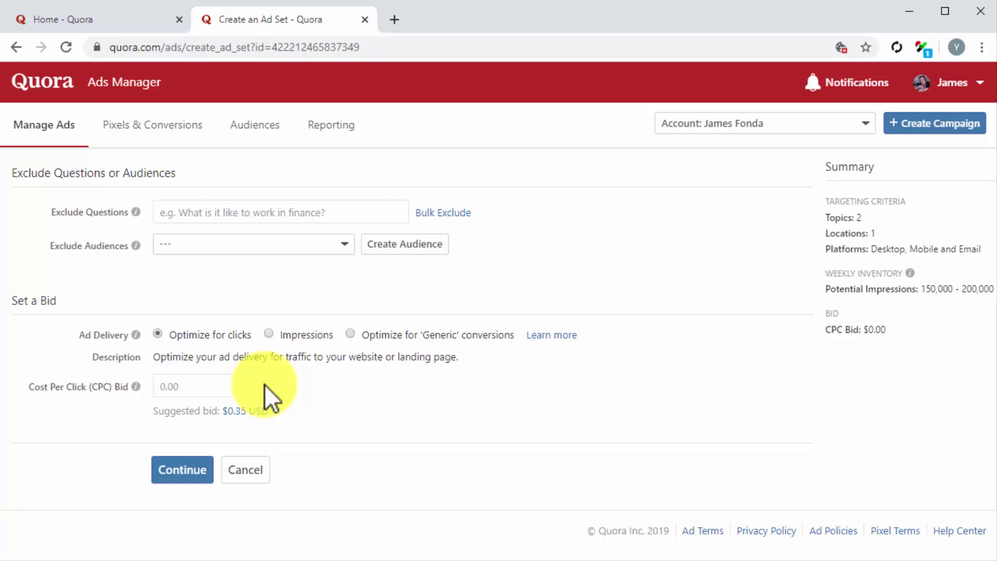
Step: Optimize delivery for impressions with the suggested $9.41 CPM bid and continue
click(268, 333)
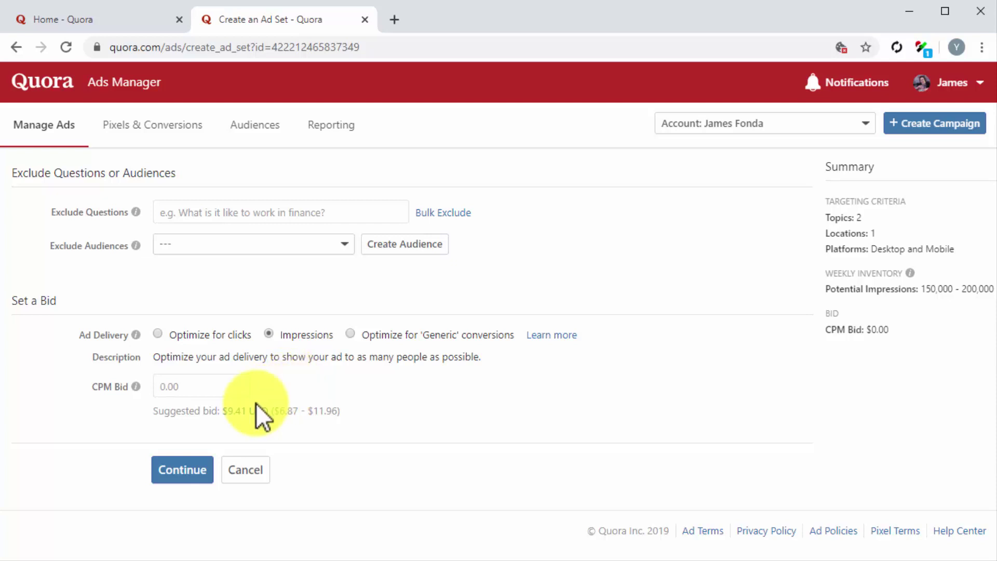
click(245, 410)
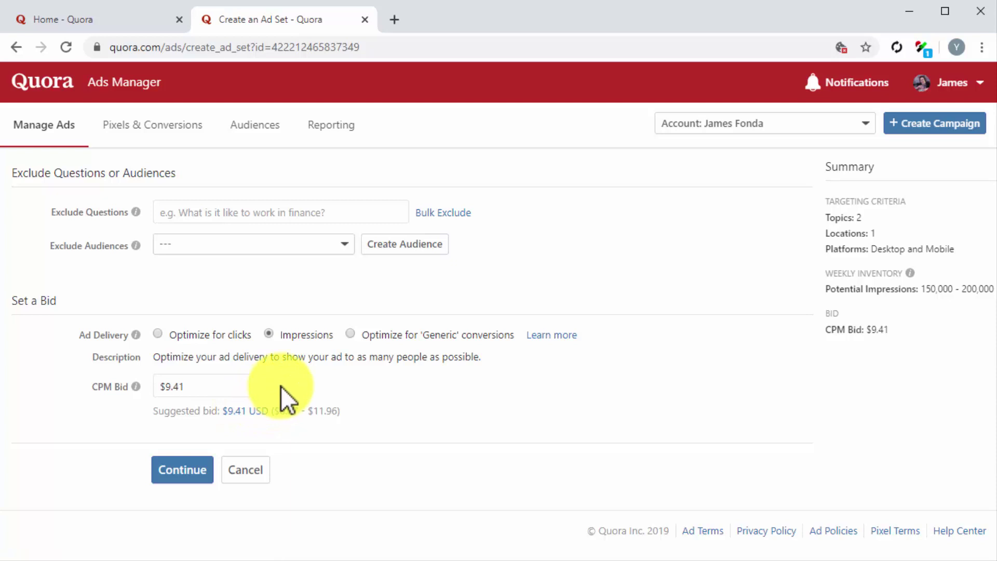
click(194, 480)
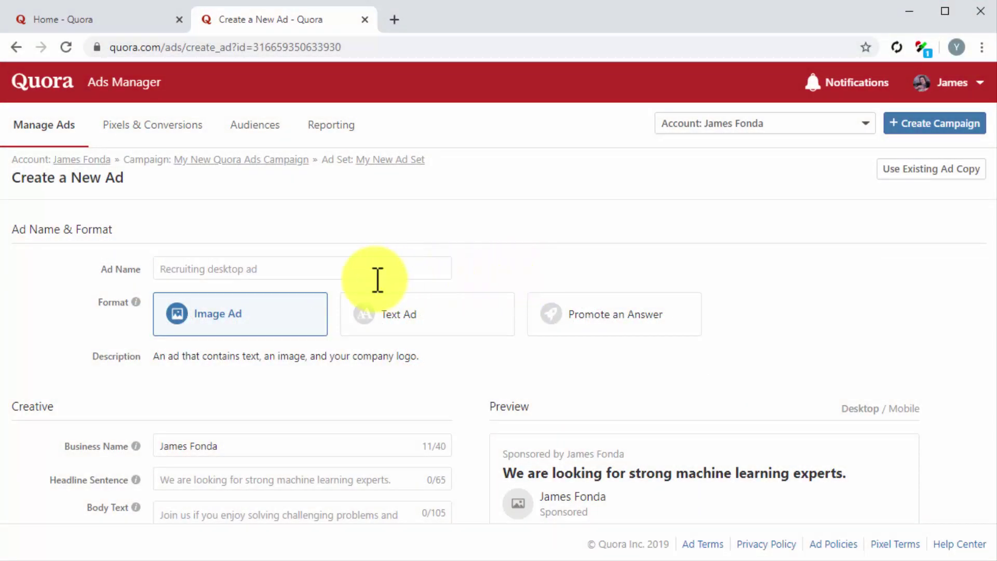
Step: Name the ad 'My New Quora Ad' and use the Promote an Answer format
click(369, 271)
text(M)
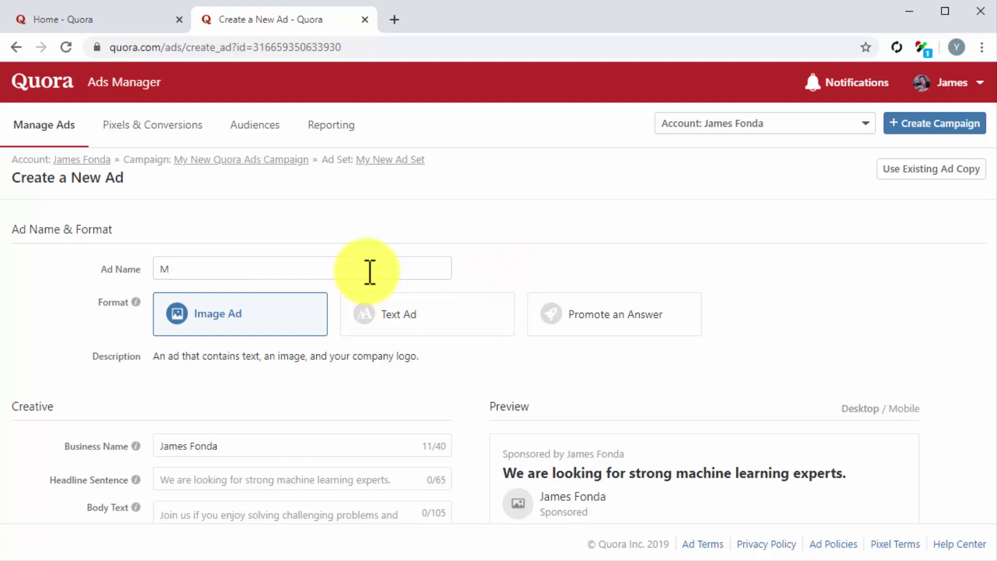
text(y New Quora Ad)
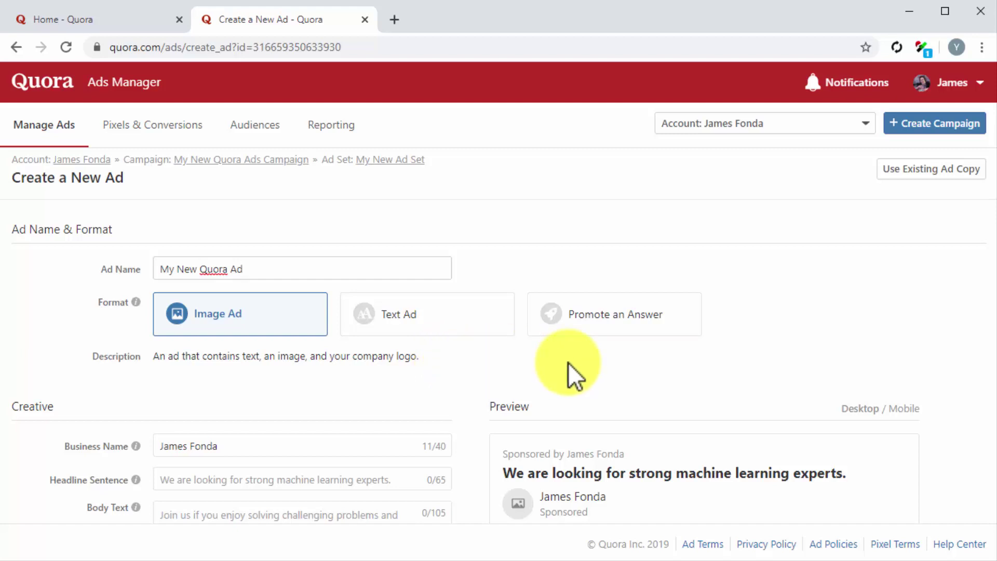
click(618, 324)
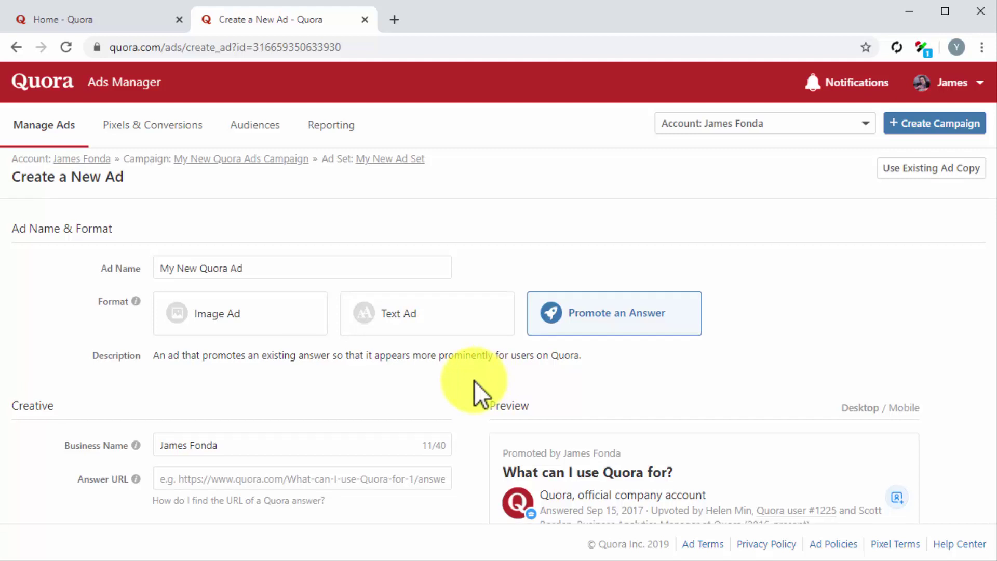
Step: Replace the business name with 'Diabetes Care Made Easy'
scroll(475, 382, down, 3)
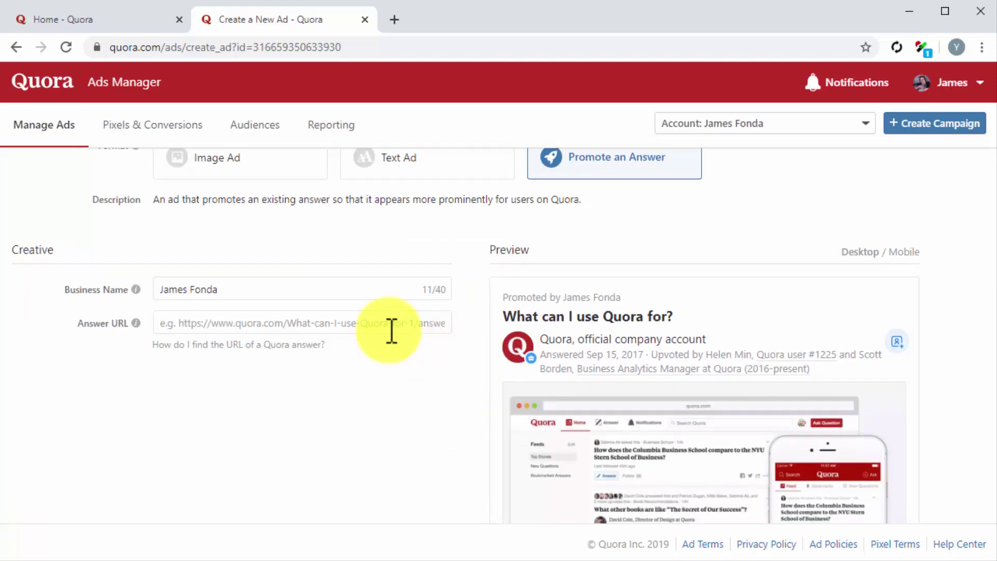
click(311, 295)
key(ctrl+a)
text(Diabetes Care Made Easy)
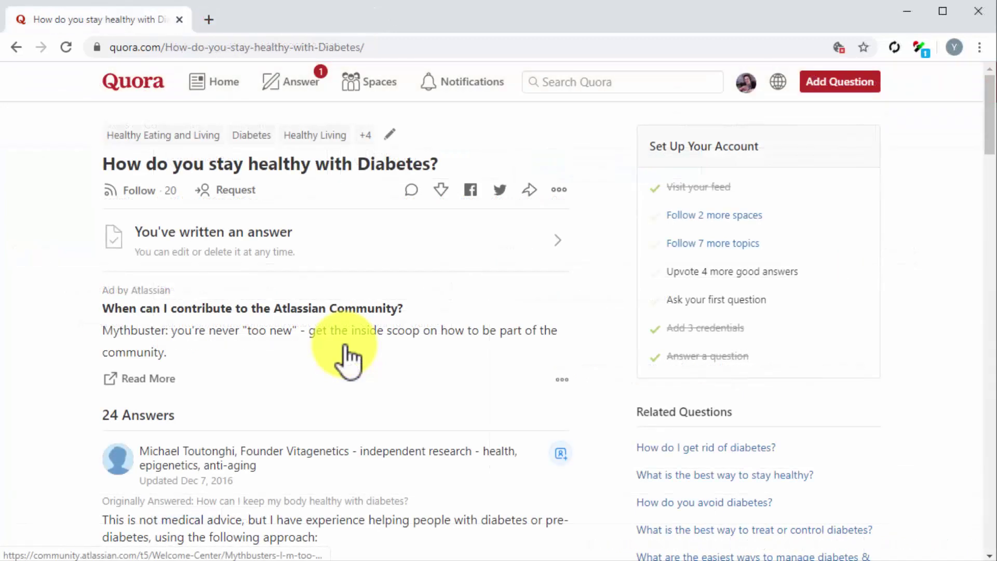
Step: Open your answer to 'How do you stay healthy with Diabetes?' and copy its URL
click(275, 236)
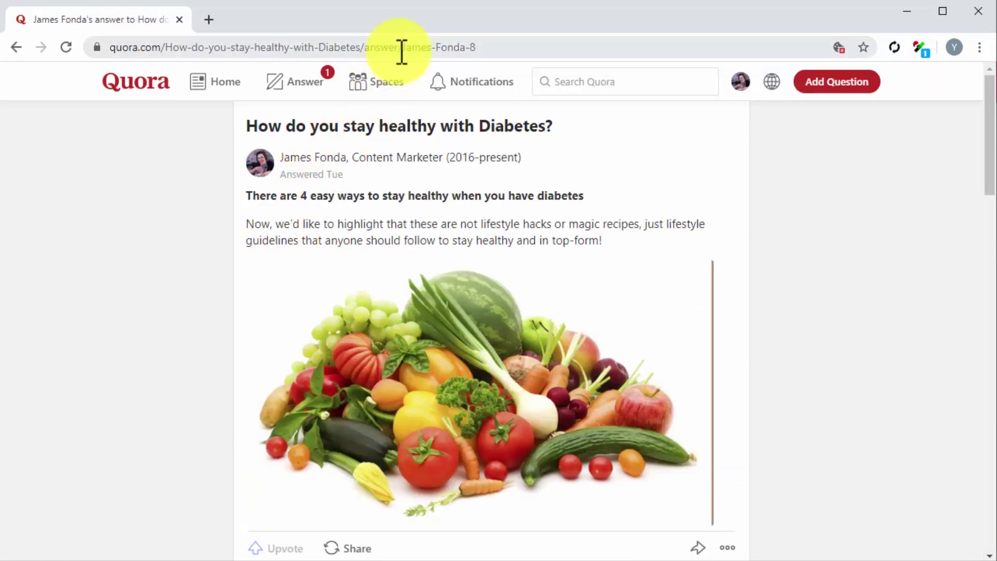
right_click(401, 53)
key(ctrl+c)
click(427, 136)
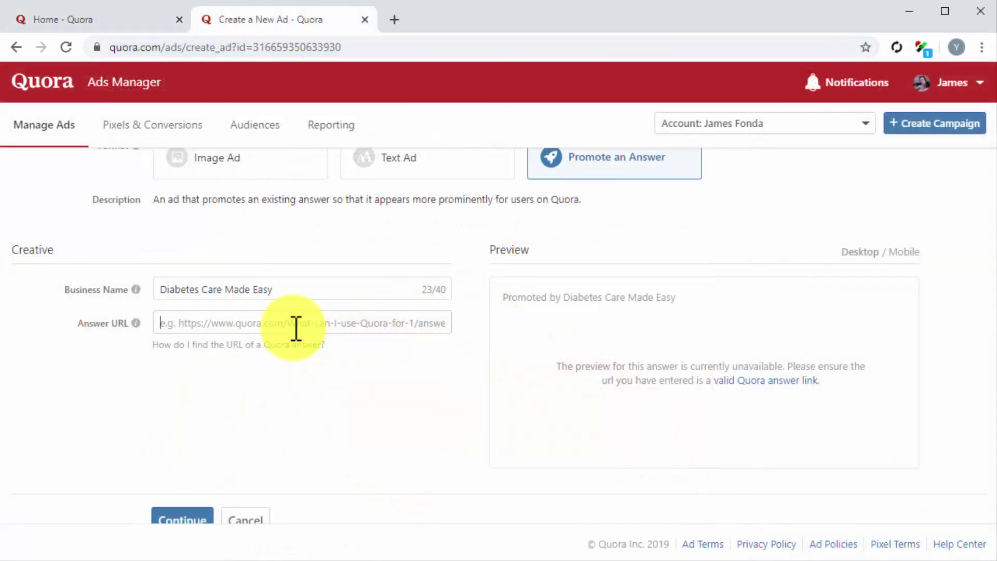
Step: Paste the diabetes answer's URL into Answer URL and submit the ad
key(ctrl+v)
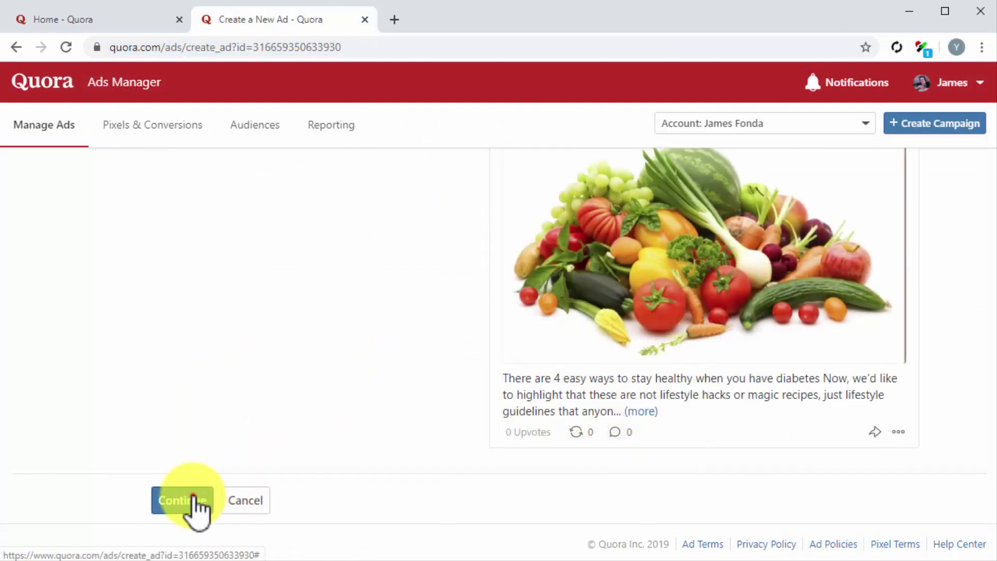
click(194, 496)
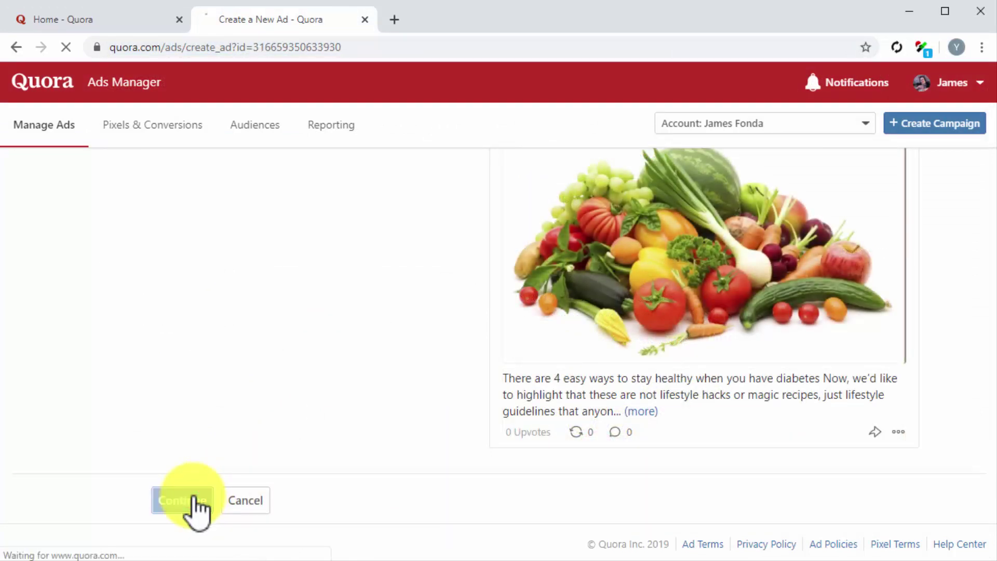